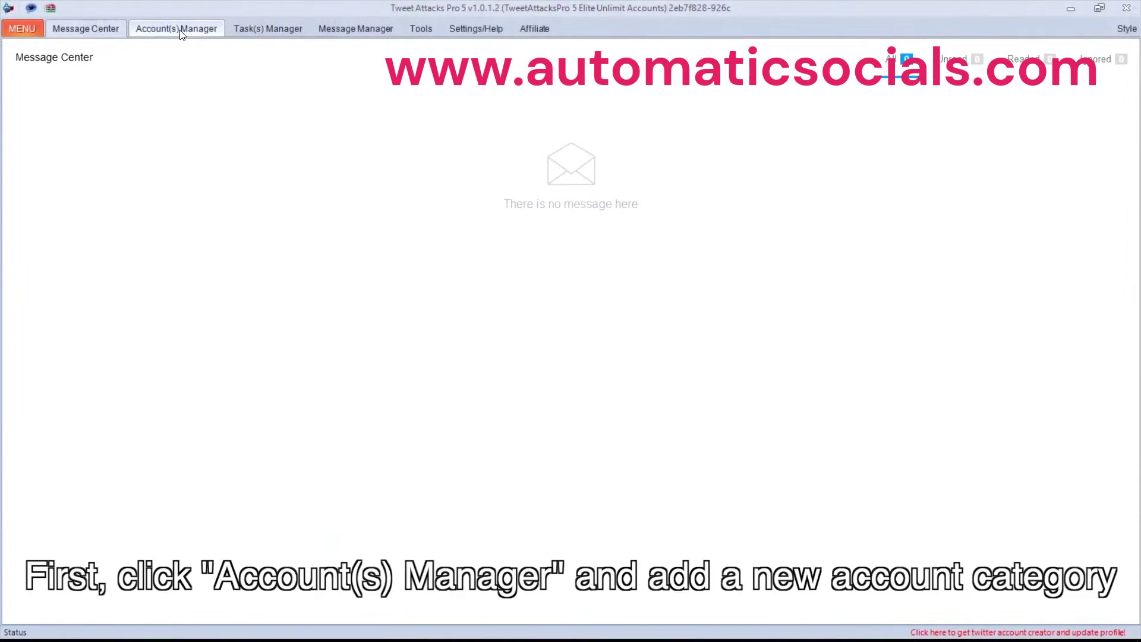
Step: Add a new account category named 'create'
{"action": "left_click", "coordinate": [181, 34]}
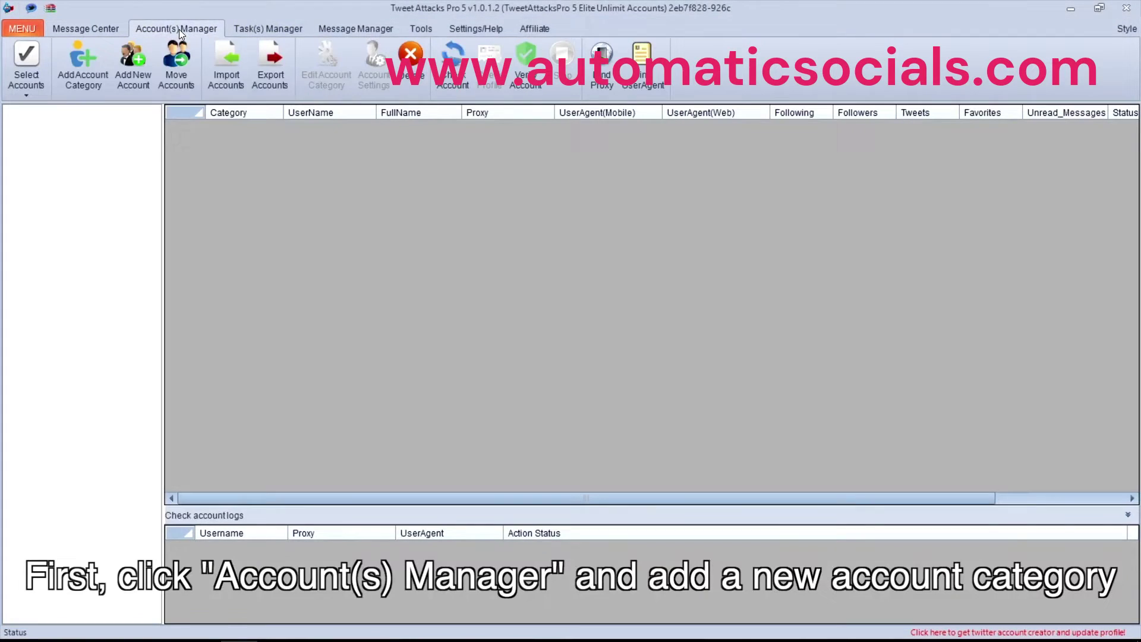
{"action": "left_click", "coordinate": [86, 76]}
{"action": "type", "text": "create"}
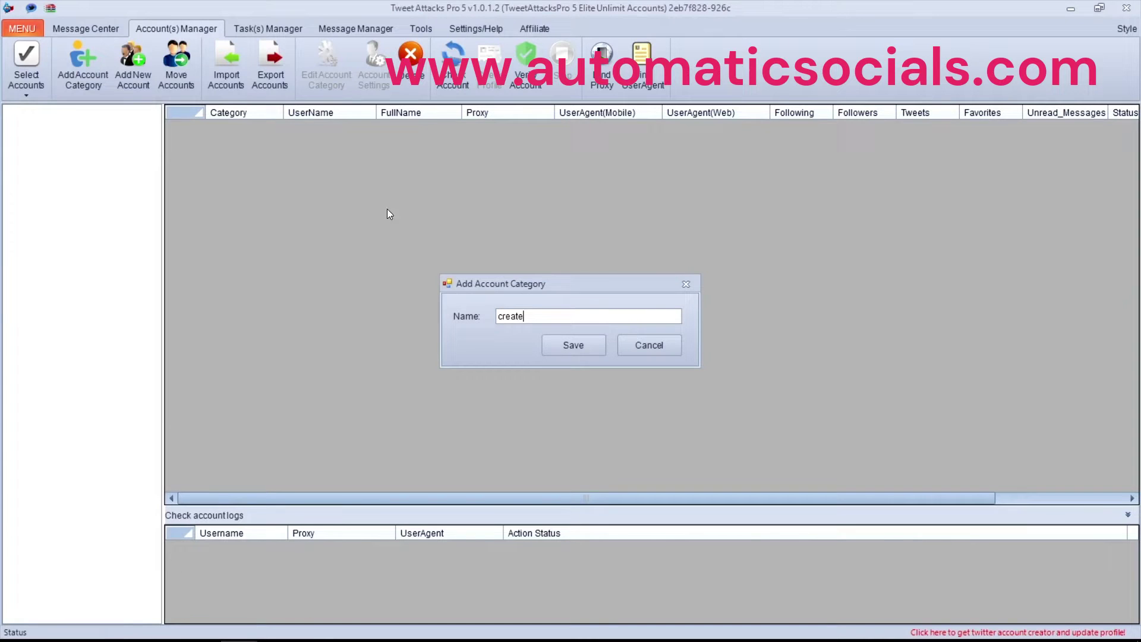
{"action": "left_click", "coordinate": [564, 344]}
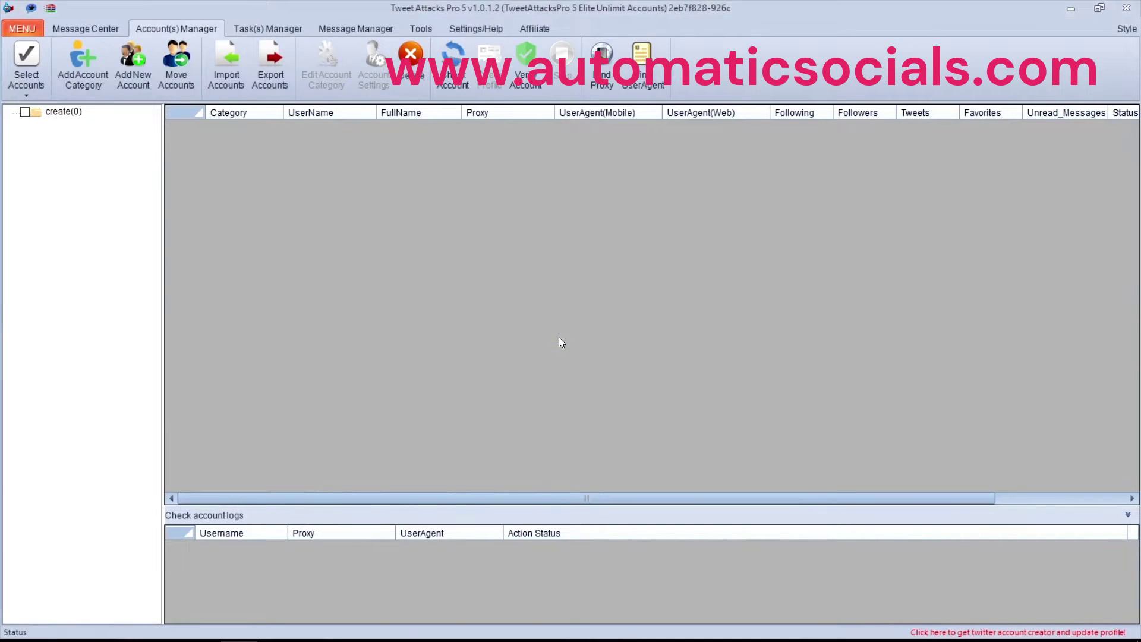
Step: Import the ten accounts from accounts.txt into the create category with proxies
{"action": "left_click", "coordinate": [25, 112]}
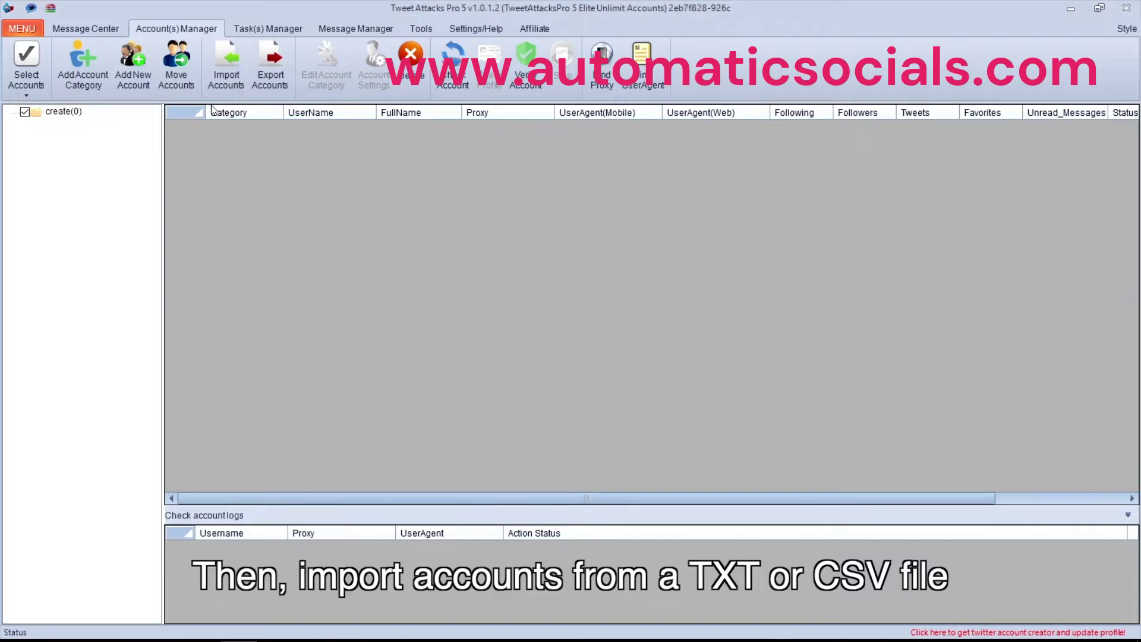
{"action": "left_click", "coordinate": [228, 87]}
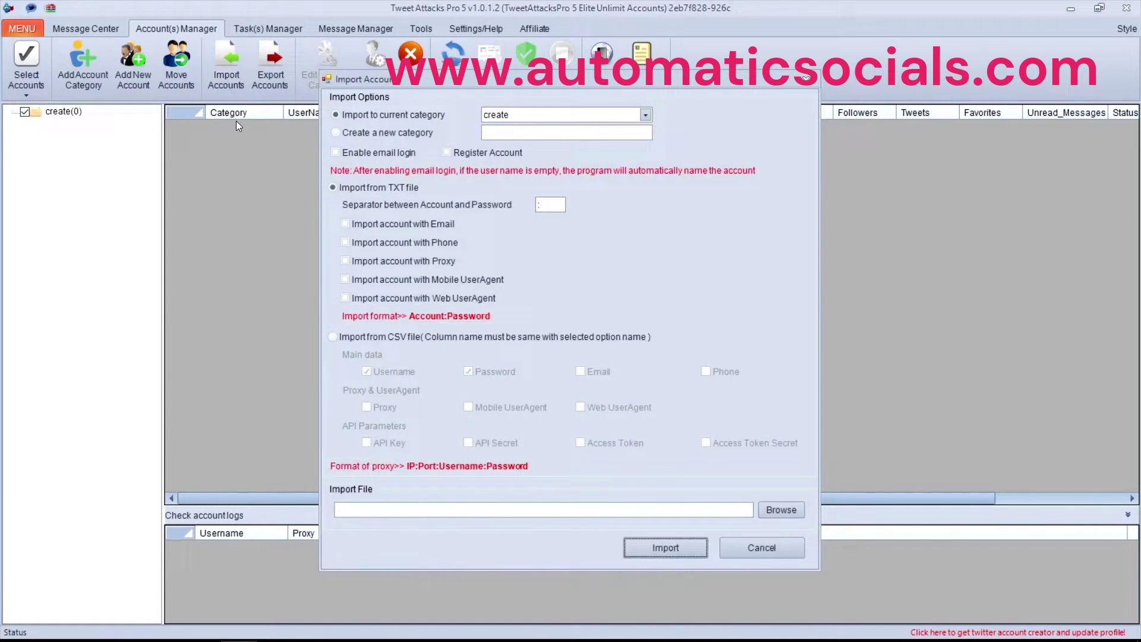
{"action": "left_click", "coordinate": [347, 261]}
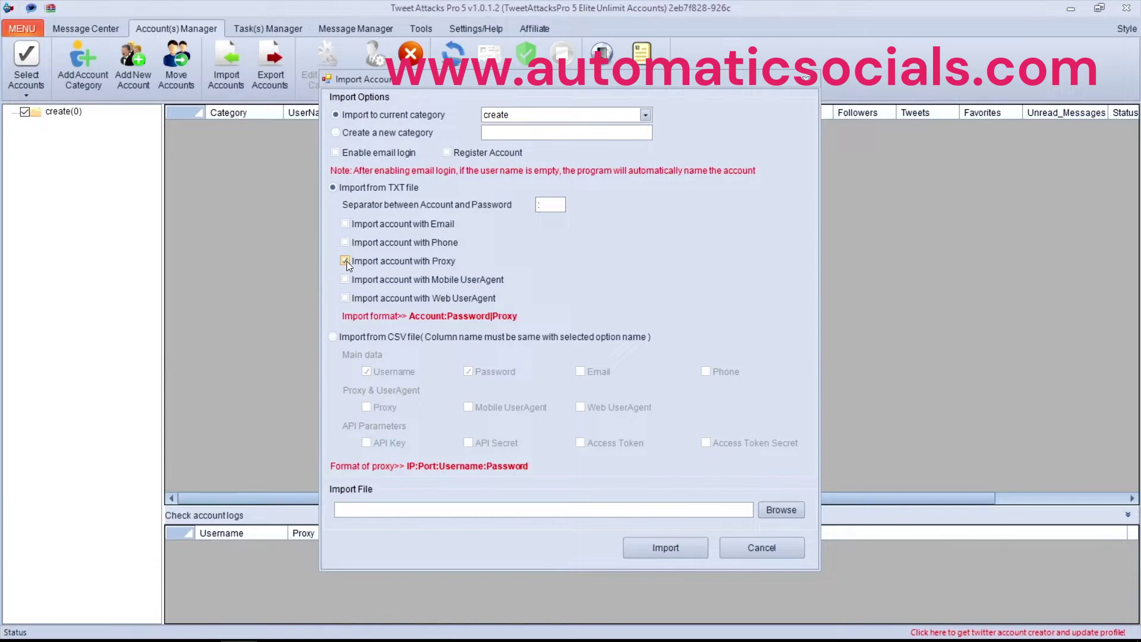
{"action": "left_click", "coordinate": [780, 509]}
{"action": "left_click", "coordinate": [511, 348]}
{"action": "double_click", "coordinate": [511, 348]}
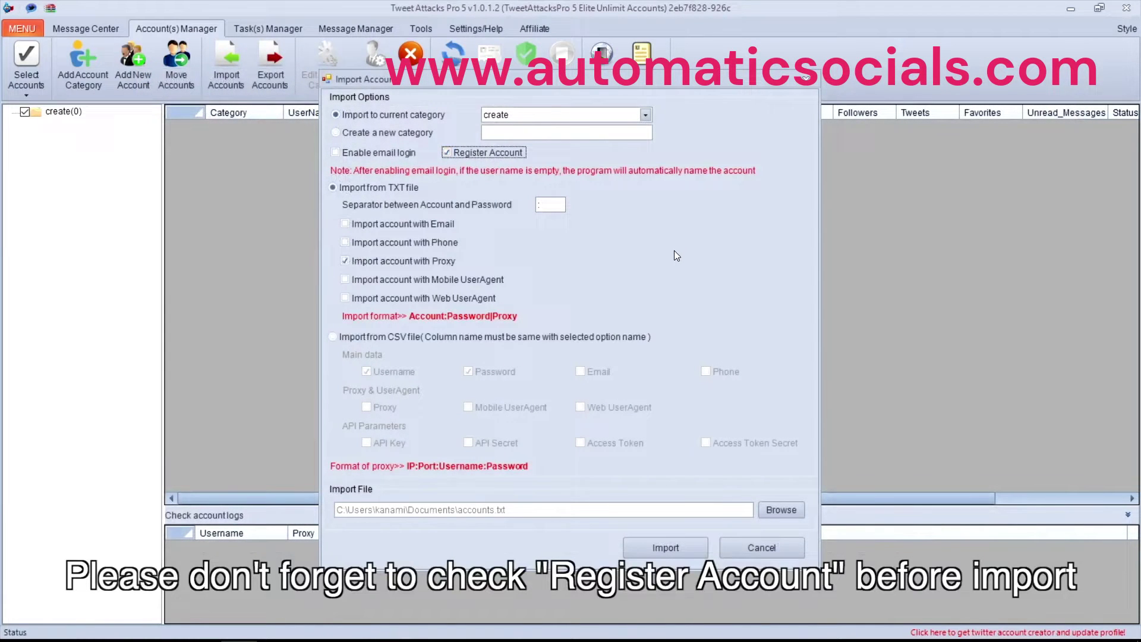
{"action": "left_click", "coordinate": [665, 547]}
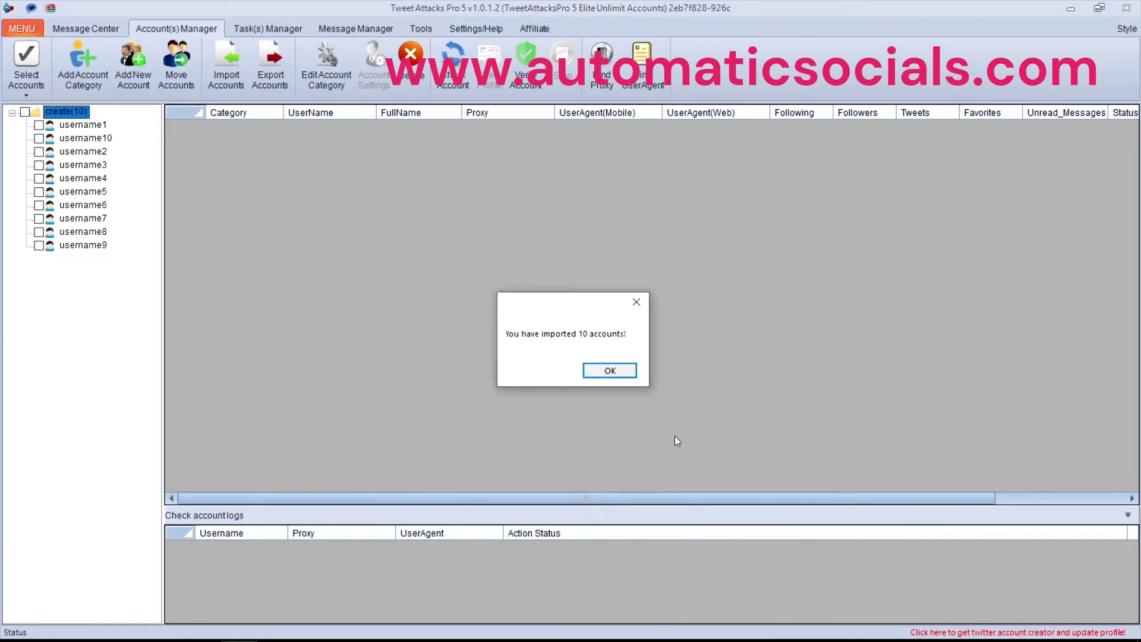
Step: Create a new task named 'create'
{"action": "left_click", "coordinate": [609, 370]}
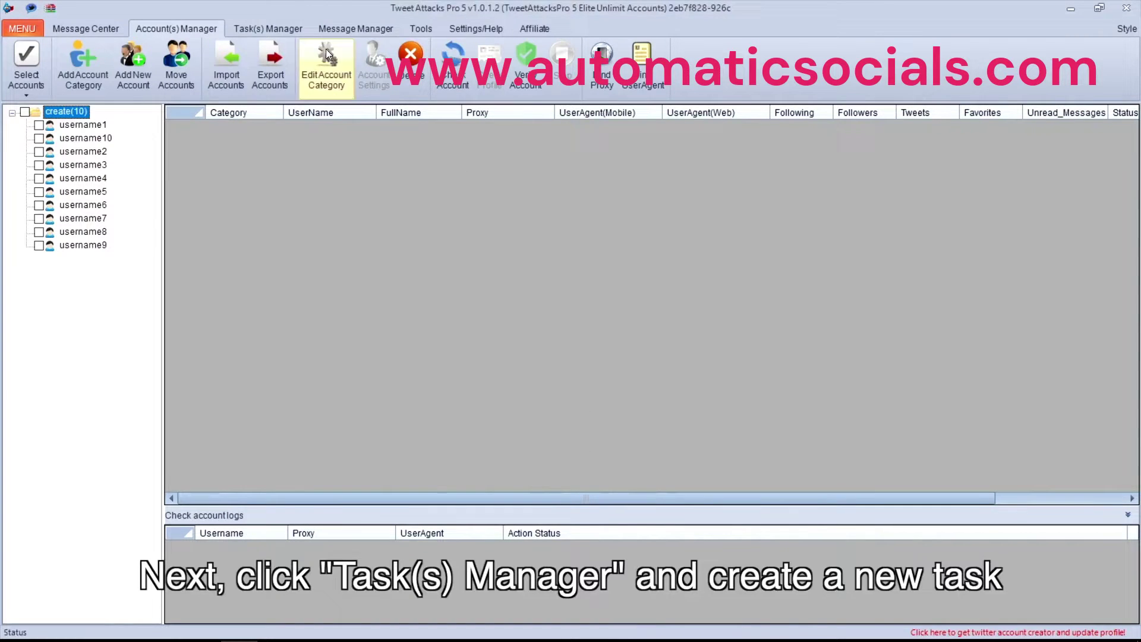
{"action": "left_click", "coordinate": [255, 27]}
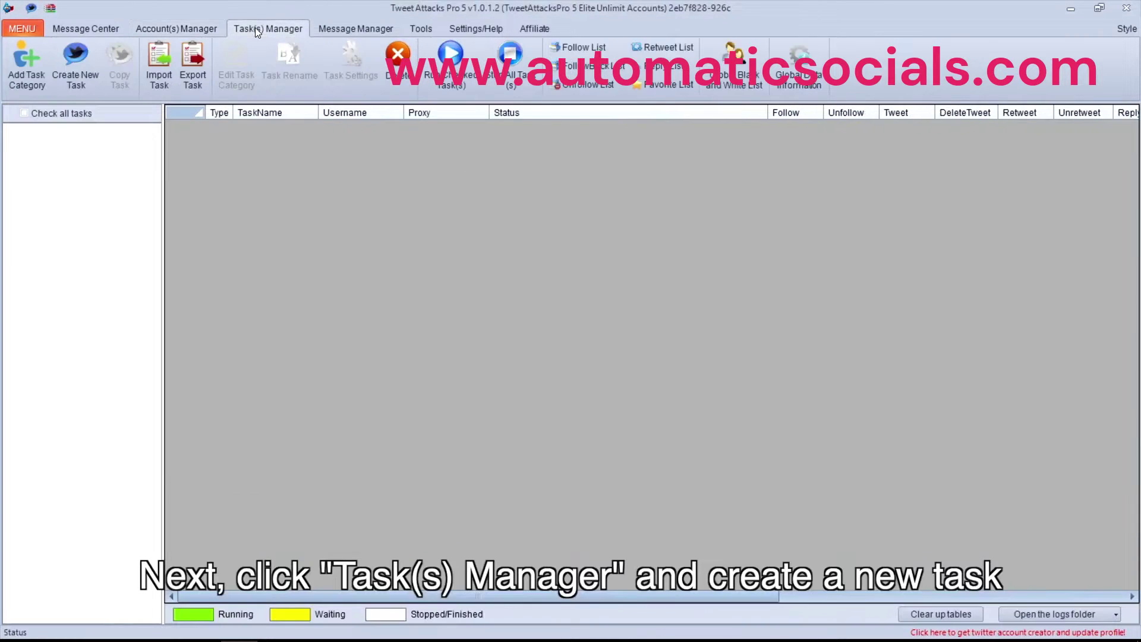
{"action": "left_click", "coordinate": [73, 81]}
{"action": "type", "text": "create"}
{"action": "left_click", "coordinate": [577, 344]}
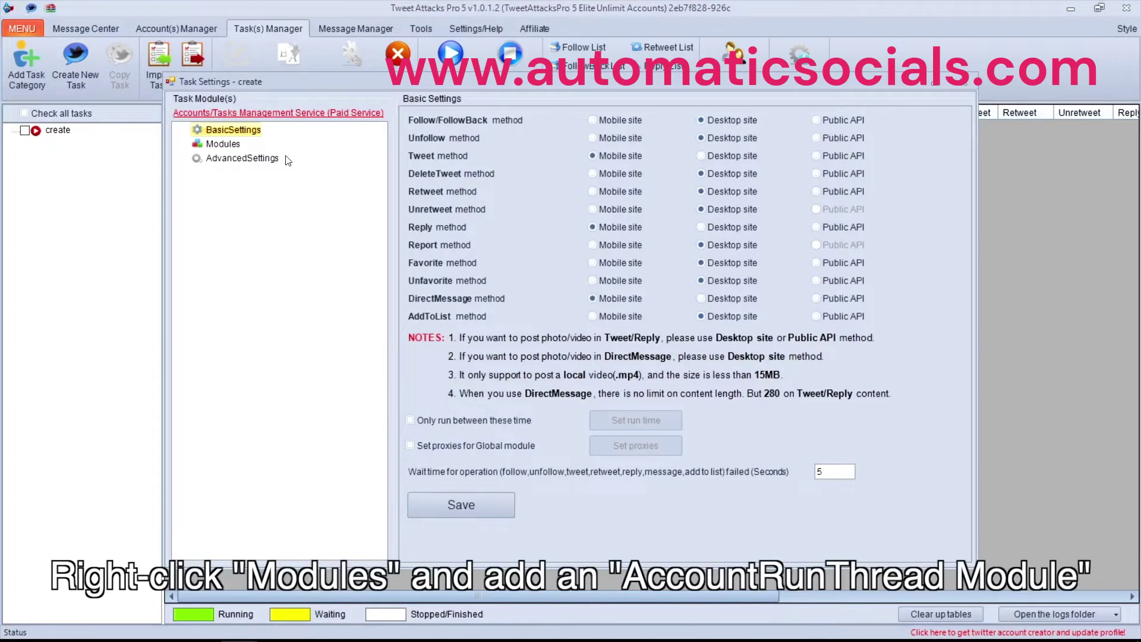
Step: Add an AccountRunThread module with all ten accounts ticked, then a Register module beneath it
{"action": "left_click", "coordinate": [230, 143]}
{"action": "right_click", "coordinate": [229, 142]}
{"action": "mouse_move", "coordinate": [257, 152]}
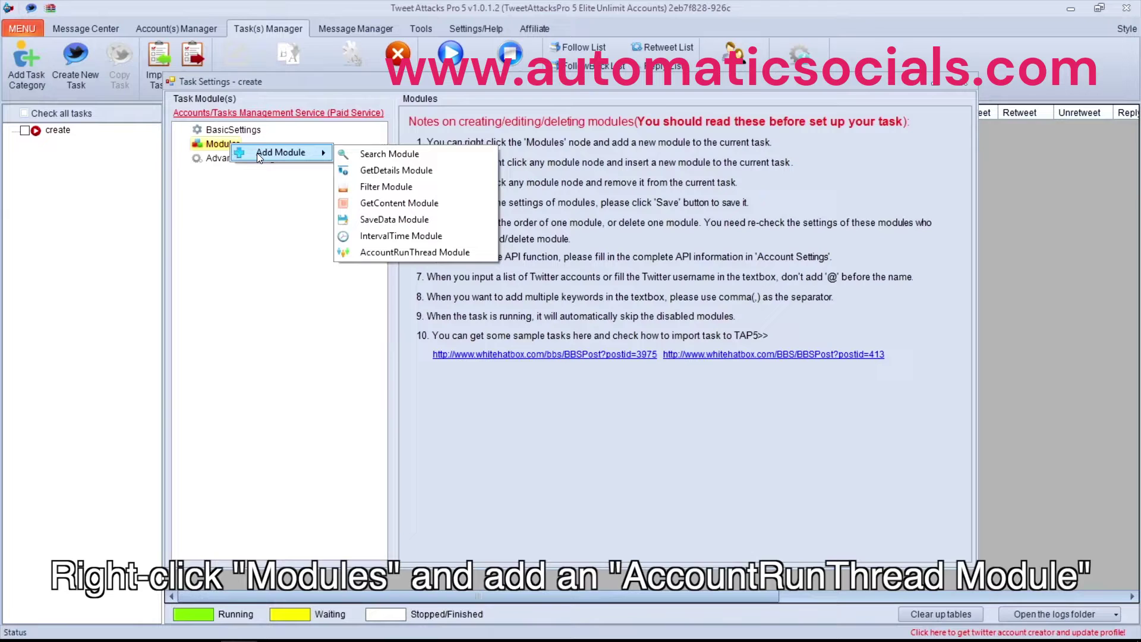
{"action": "left_click", "coordinate": [389, 252]}
{"action": "left_click", "coordinate": [291, 159]}
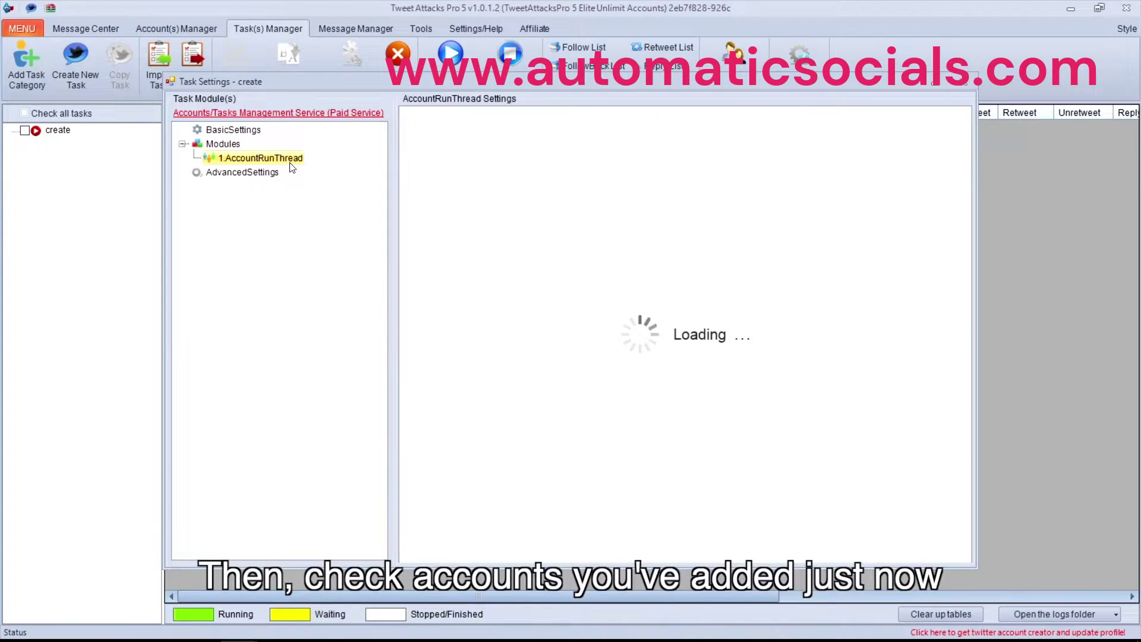
{"action": "left_click", "coordinate": [430, 160]}
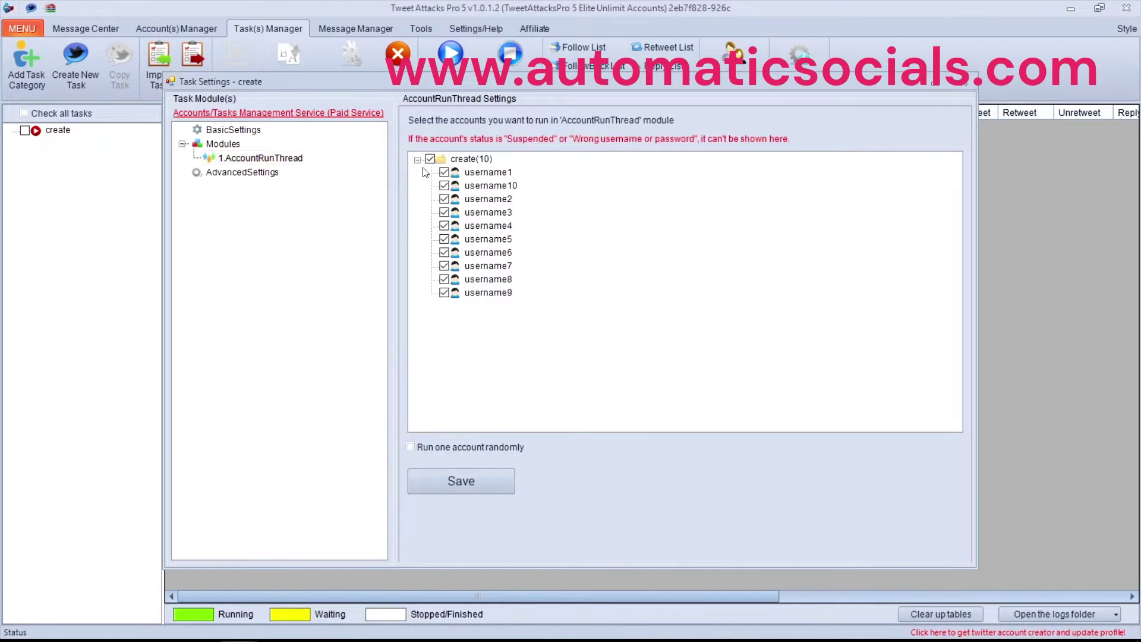
{"action": "right_click", "coordinate": [285, 161]}
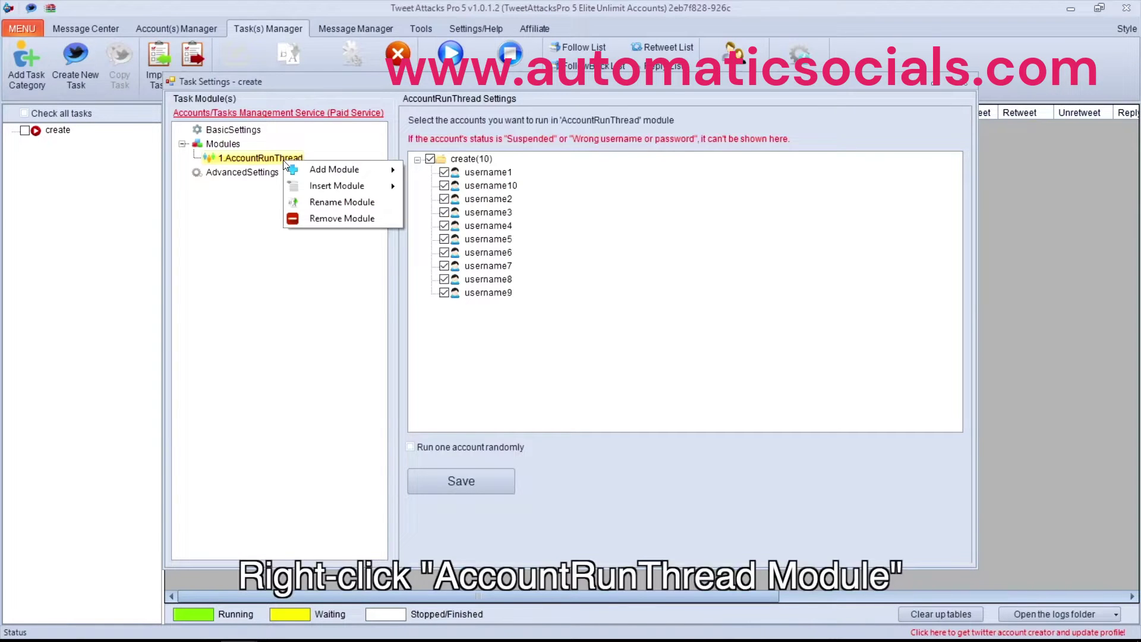
{"action": "mouse_move", "coordinate": [307, 167]}
{"action": "left_click", "coordinate": [439, 276]}
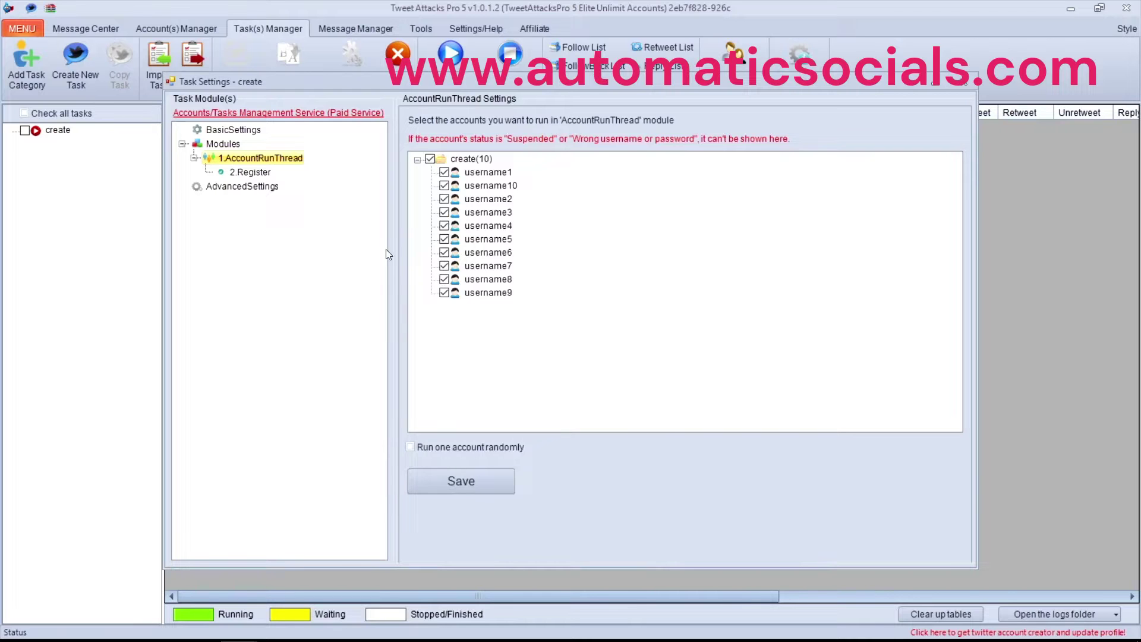
Step: Set the Register module to 'Register with mobile phone and do not bind email', country Russian, and save
{"action": "left_click", "coordinate": [264, 174]}
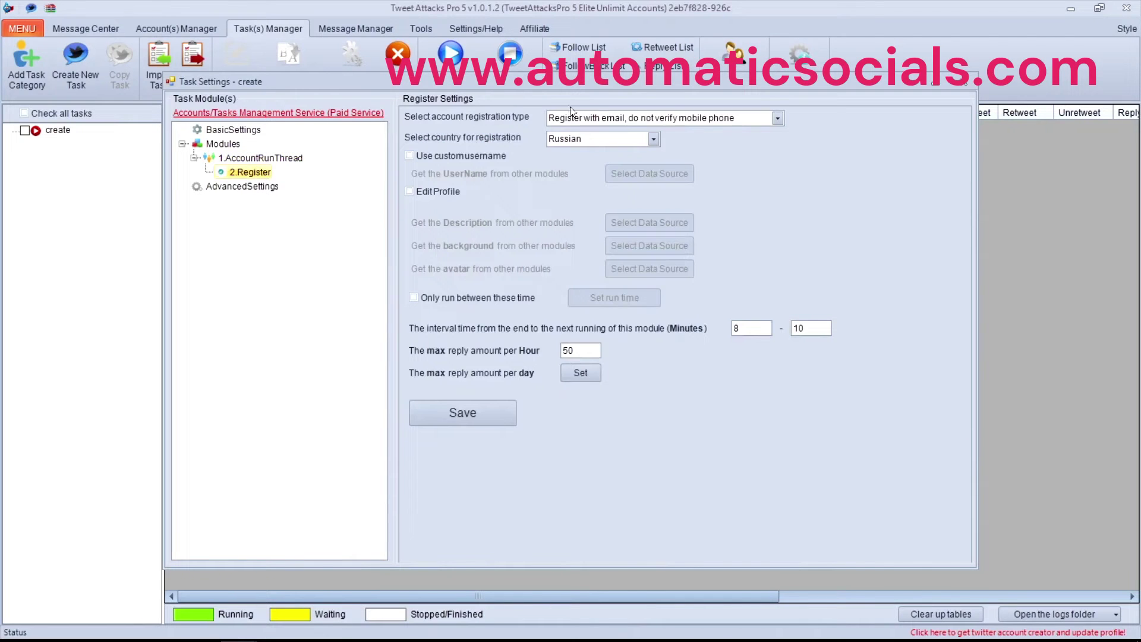
{"action": "left_click", "coordinate": [765, 123]}
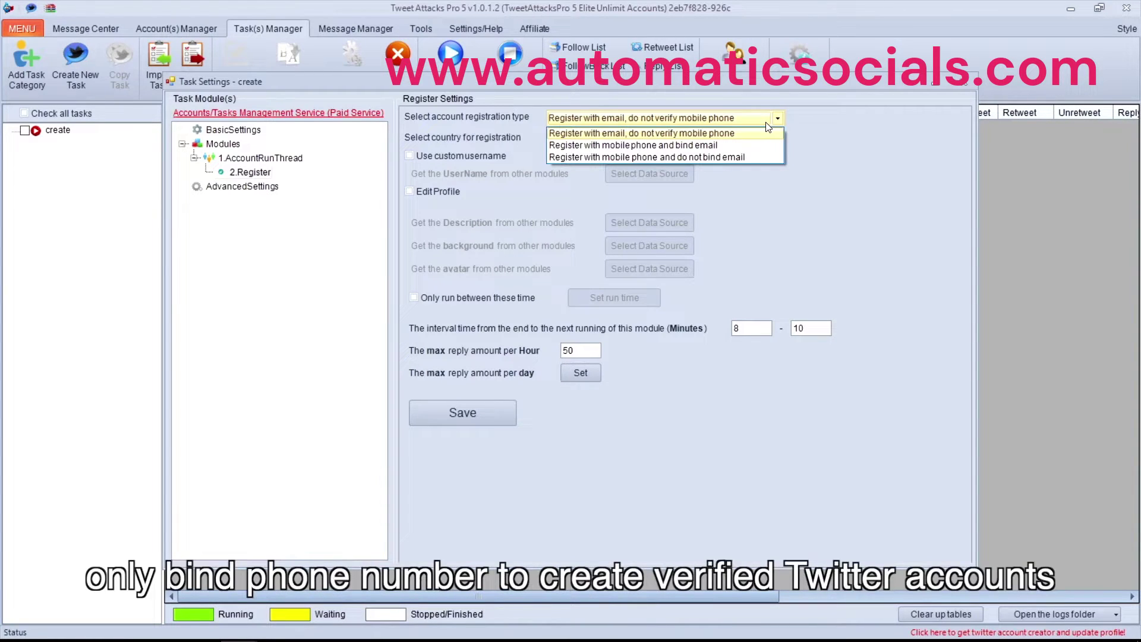
{"action": "left_click", "coordinate": [751, 157]}
{"action": "left_click", "coordinate": [652, 139]}
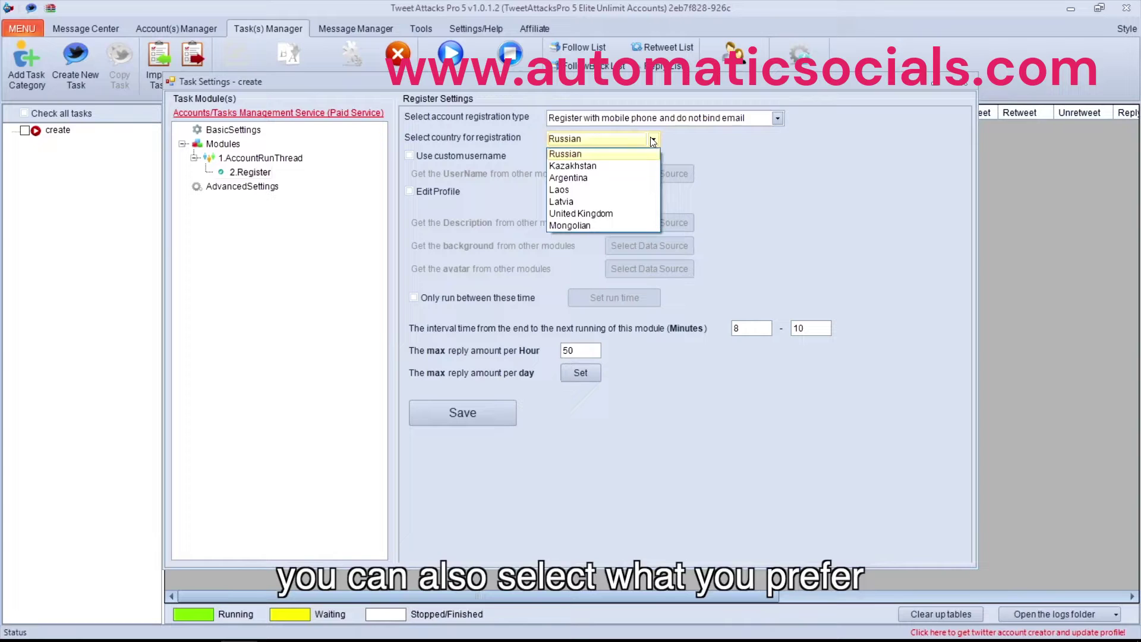
{"action": "left_click", "coordinate": [653, 139]}
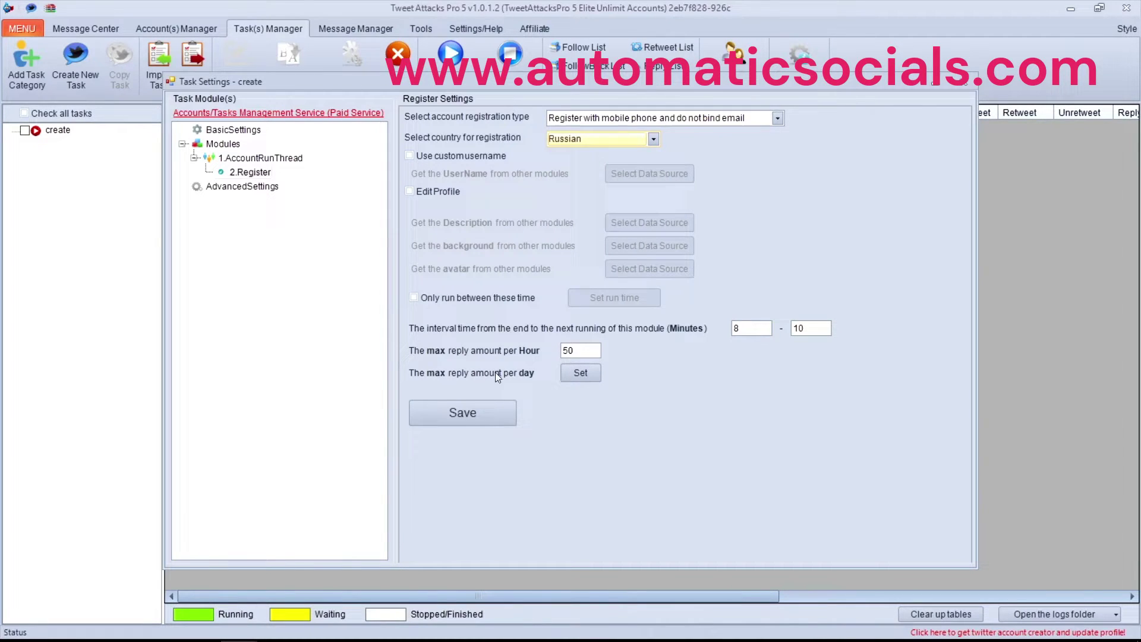
{"action": "left_click", "coordinate": [478, 416]}
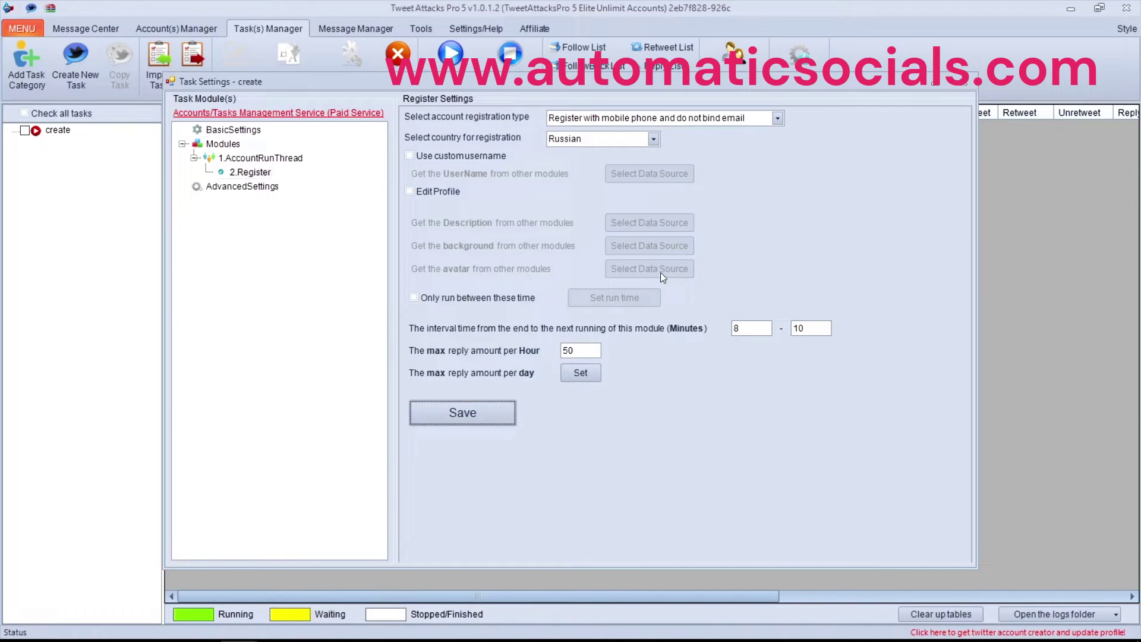
Step: Close Task Settings and check the Settings page's thread amounts of 5 main and 5 sub
{"action": "left_click", "coordinate": [967, 87]}
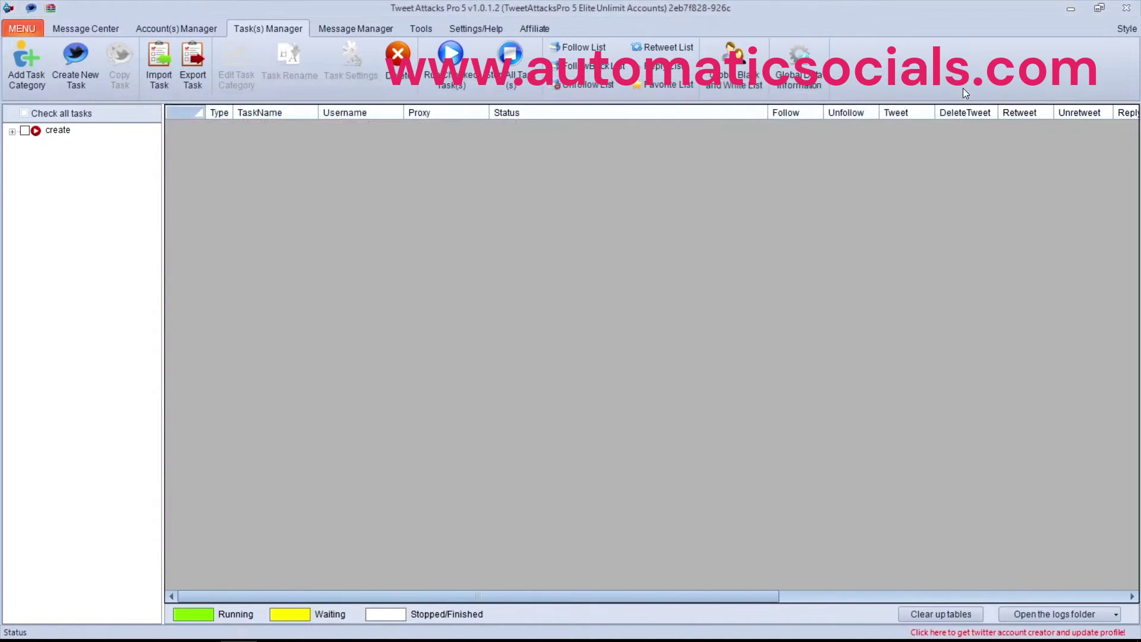
{"action": "left_click", "coordinate": [474, 28]}
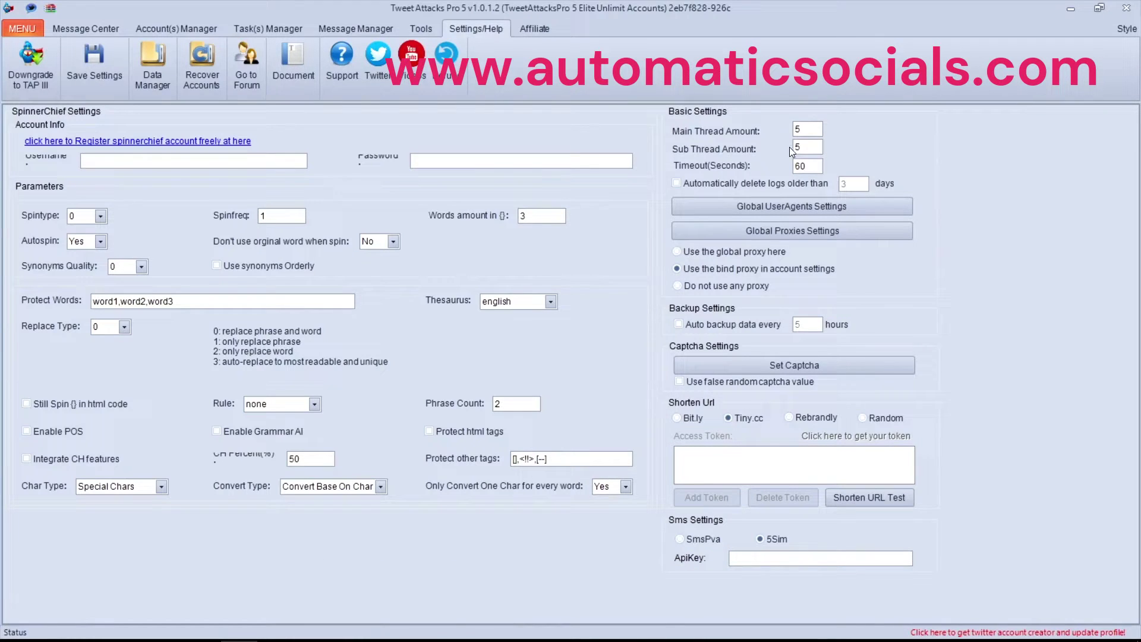
{"action": "left_click", "coordinate": [810, 145]}
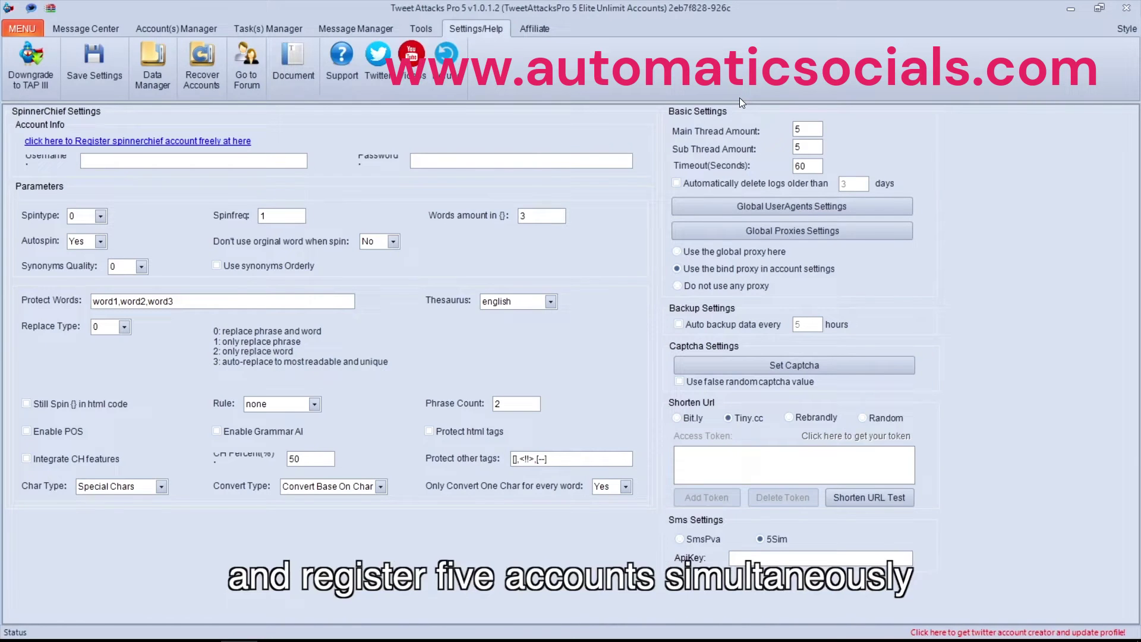
Step: Set 2Captcha as the captcha solver and paste its API key
{"action": "left_click", "coordinate": [867, 362]}
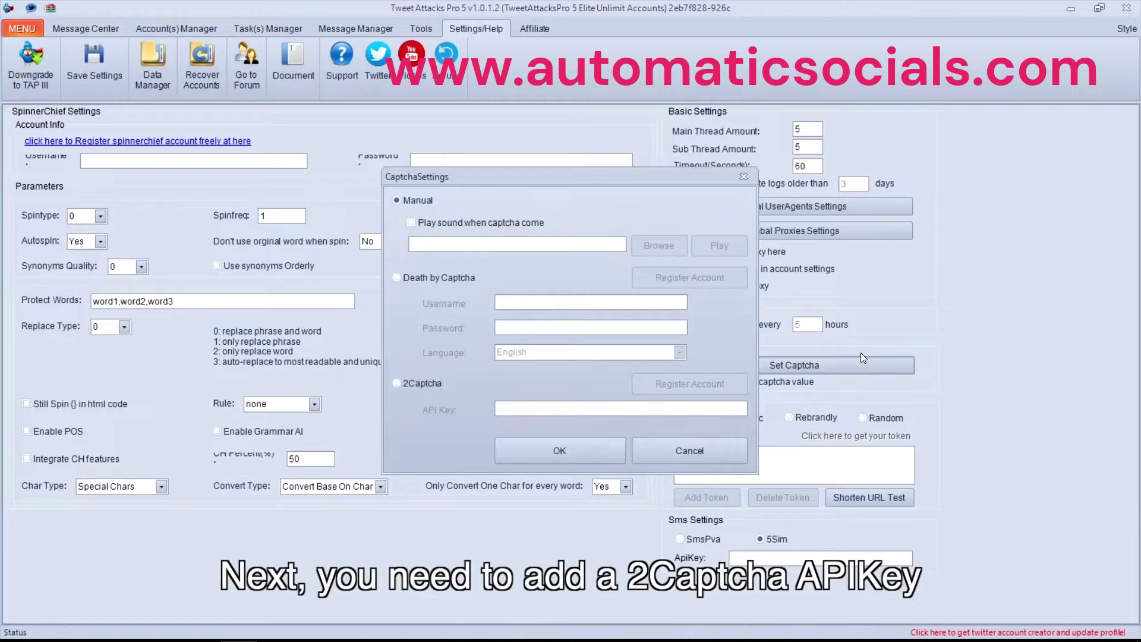
{"action": "left_click", "coordinate": [417, 381]}
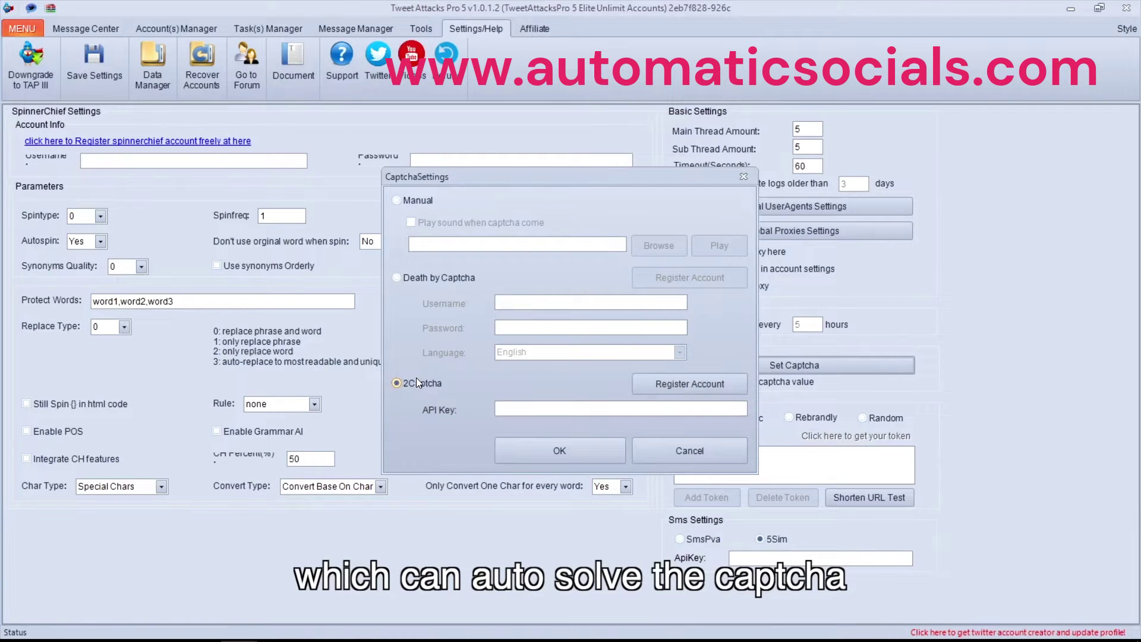
{"action": "left_click", "coordinate": [534, 410]}
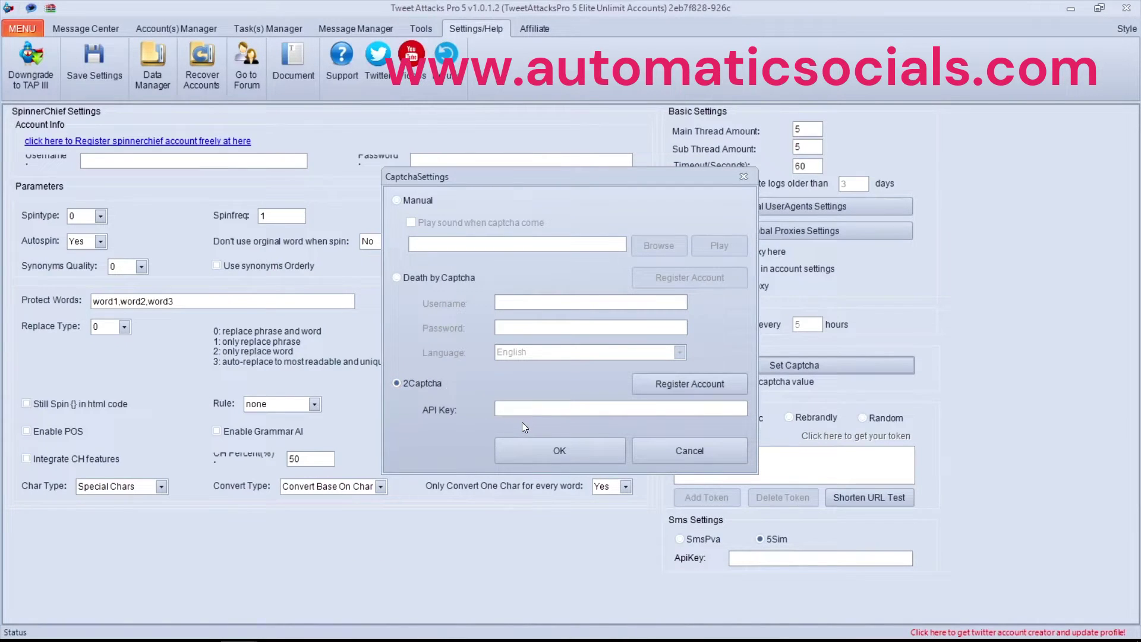
{"action": "key", "text": "ctrl+v"}
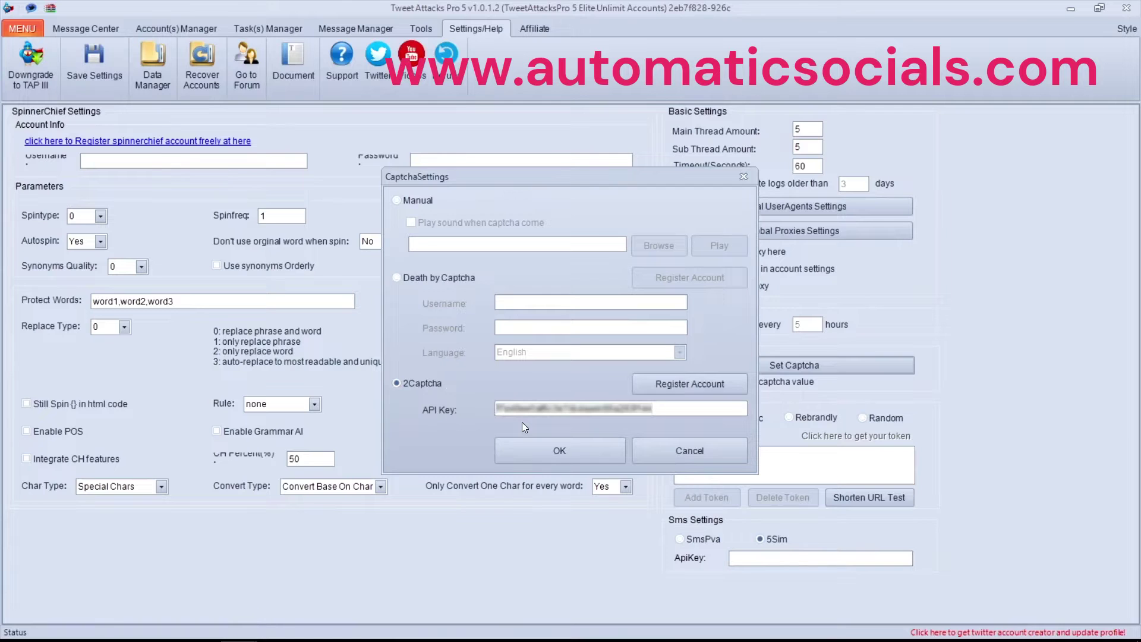
{"action": "left_click", "coordinate": [537, 451]}
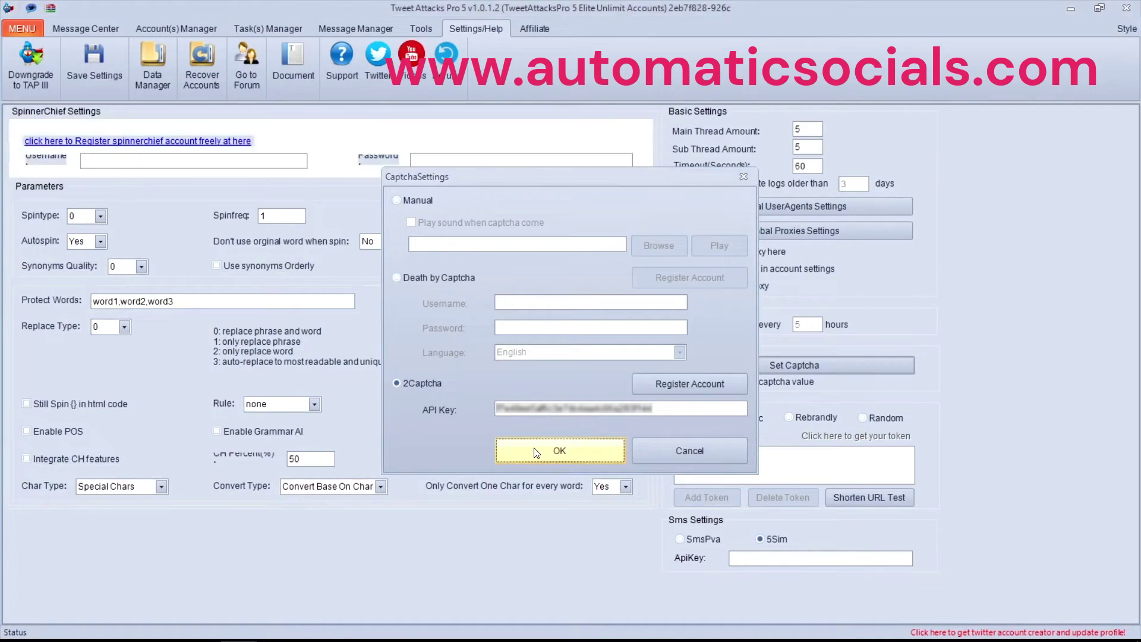
Step: Paste the 5Sim API key under Sms Settings and save the settings
{"action": "left_click", "coordinate": [774, 558]}
{"action": "key", "text": "ctrl+v"}
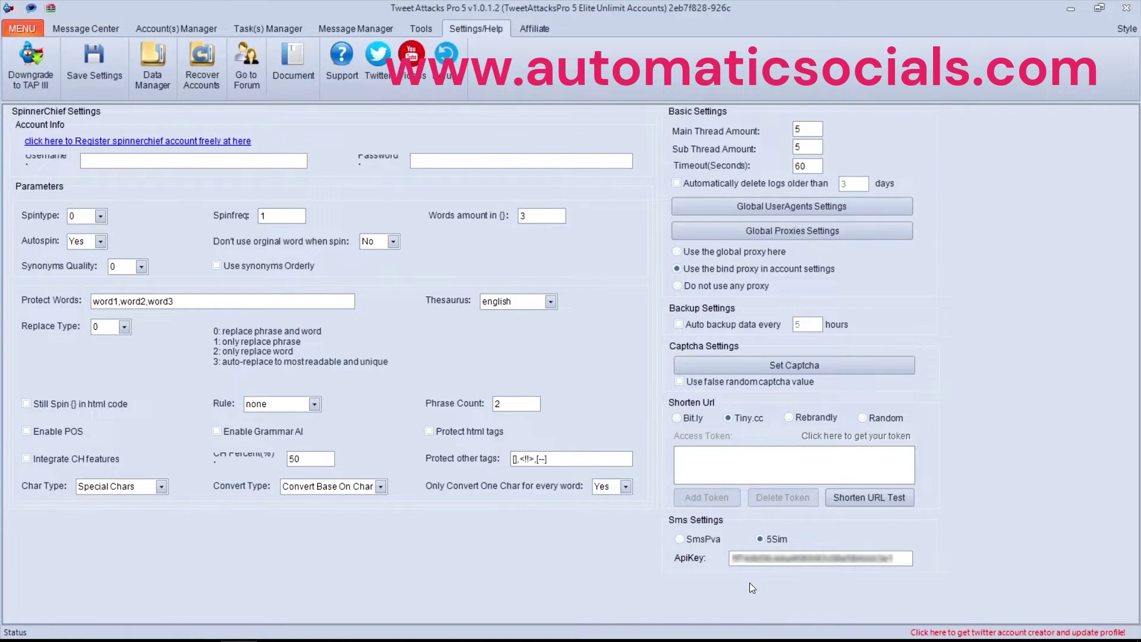
{"action": "left_click", "coordinate": [113, 70]}
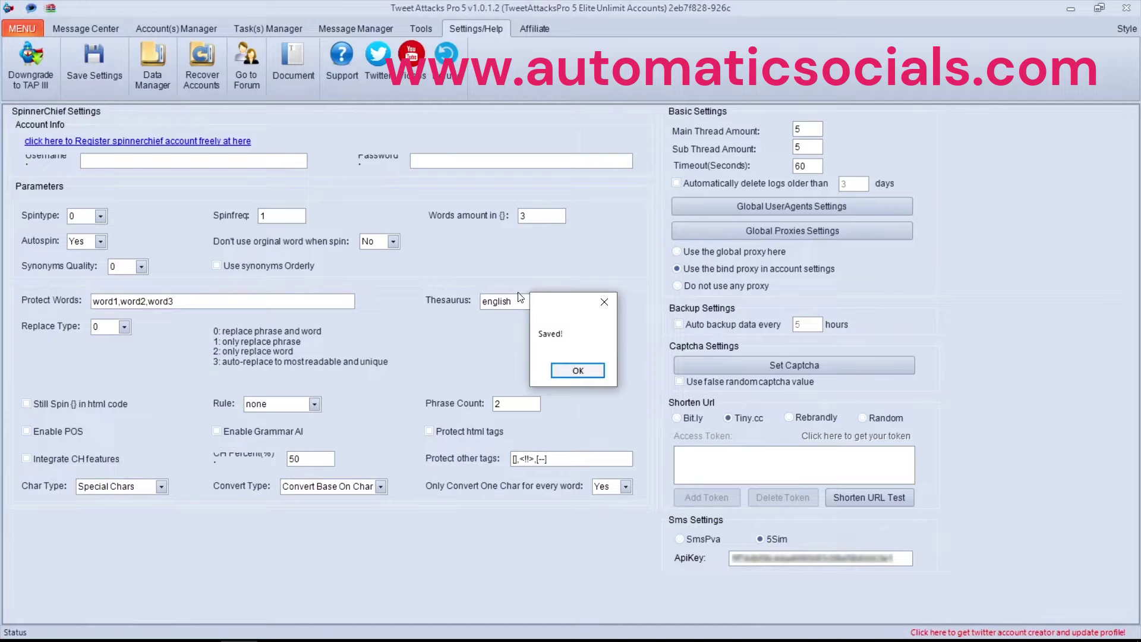
Step: Run the checked create category's tasks one time
{"action": "left_click", "coordinate": [576, 371]}
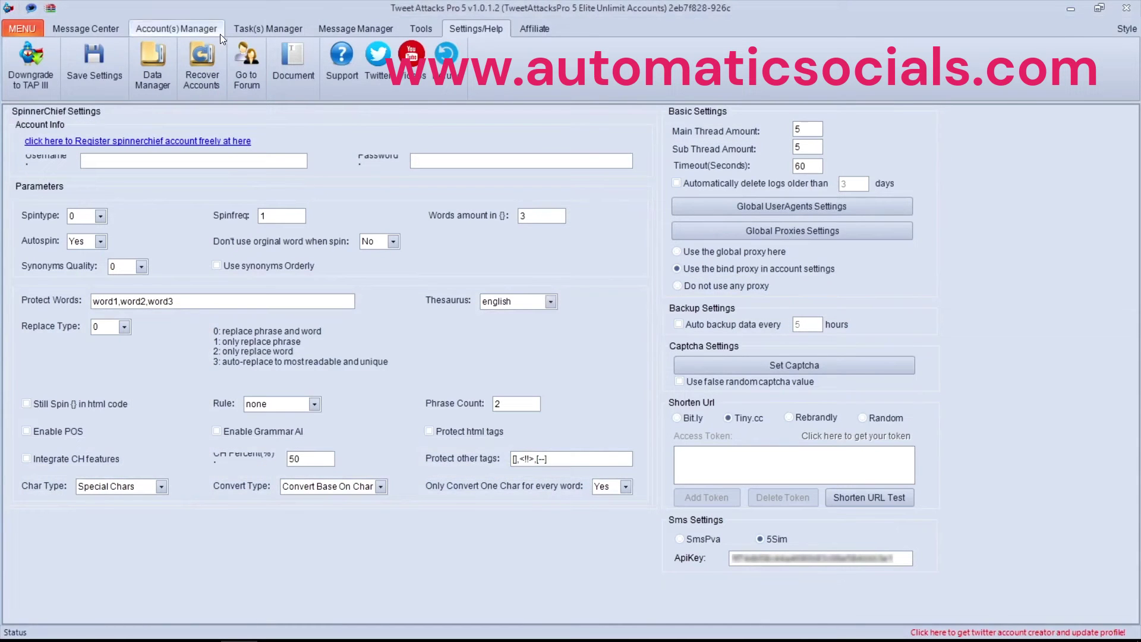
{"action": "left_click", "coordinate": [240, 30]}
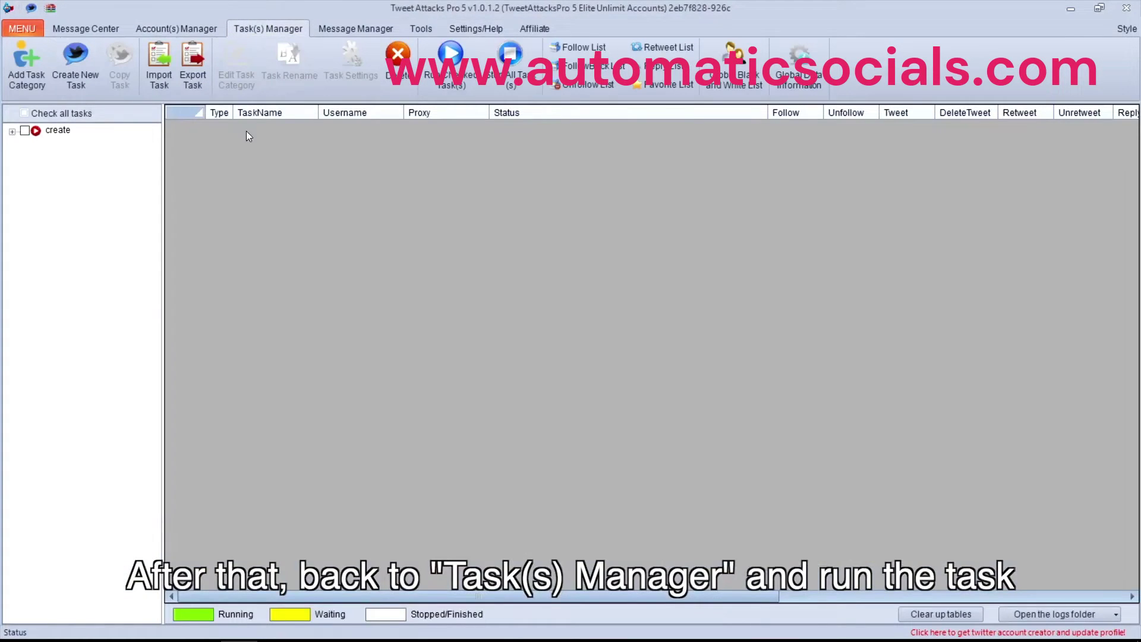
{"action": "left_click", "coordinate": [25, 130]}
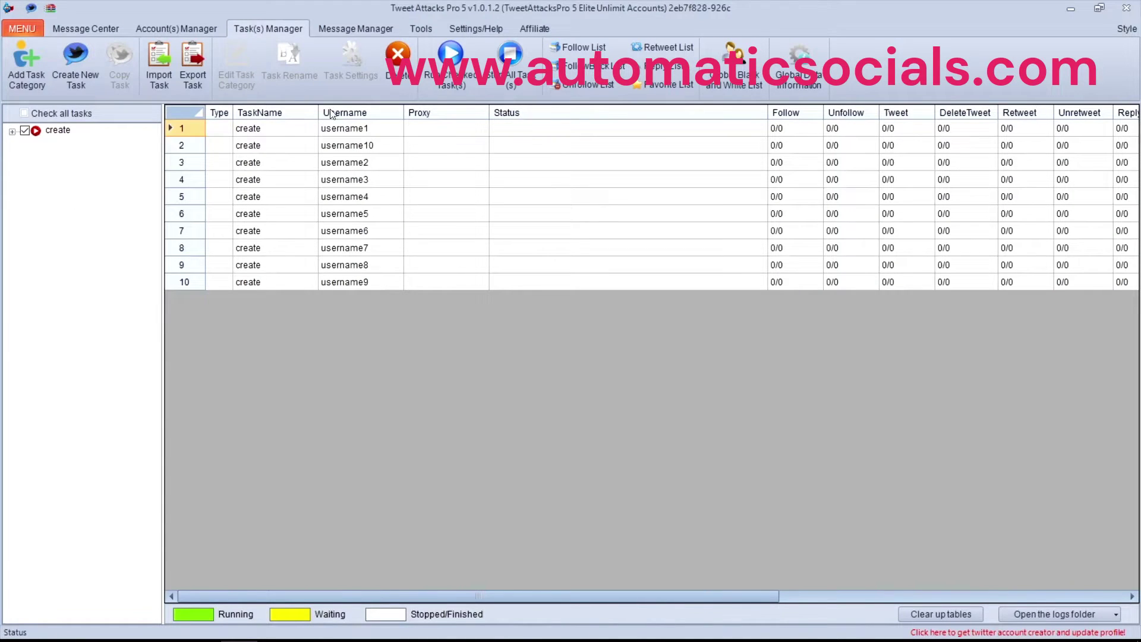
{"action": "left_click", "coordinate": [454, 84]}
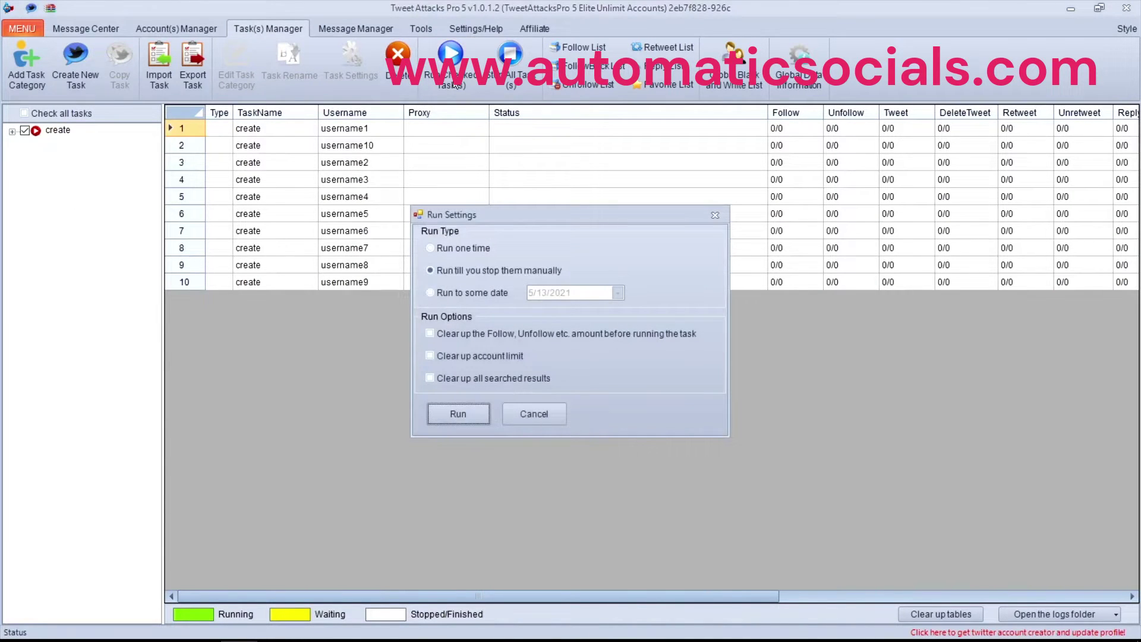
{"action": "left_click", "coordinate": [466, 251]}
{"action": "left_click", "coordinate": [458, 414]}
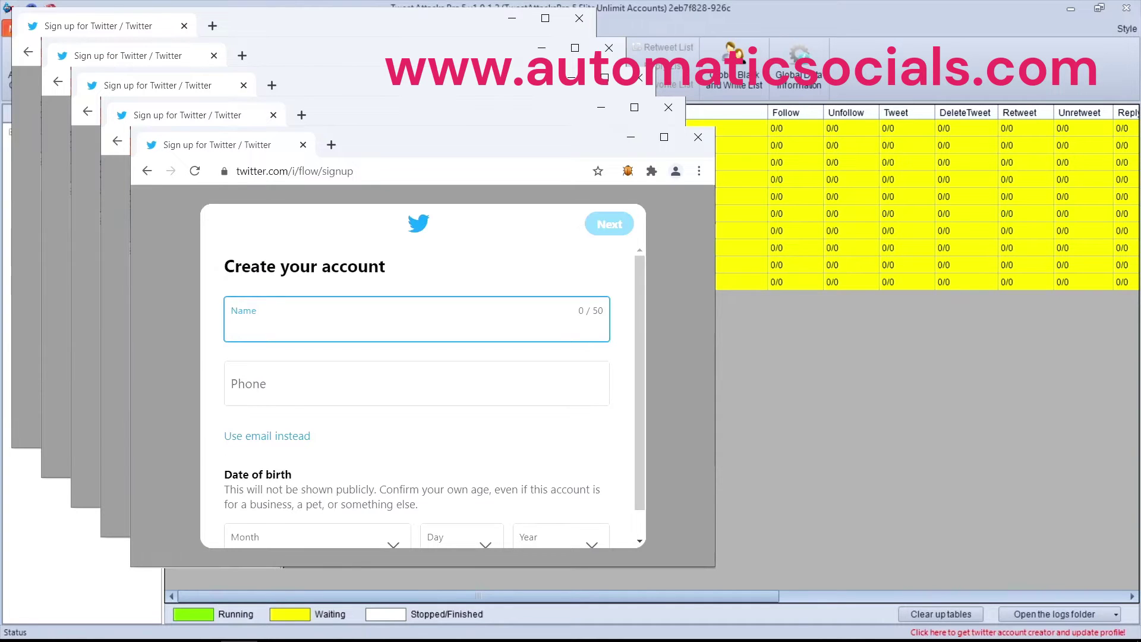
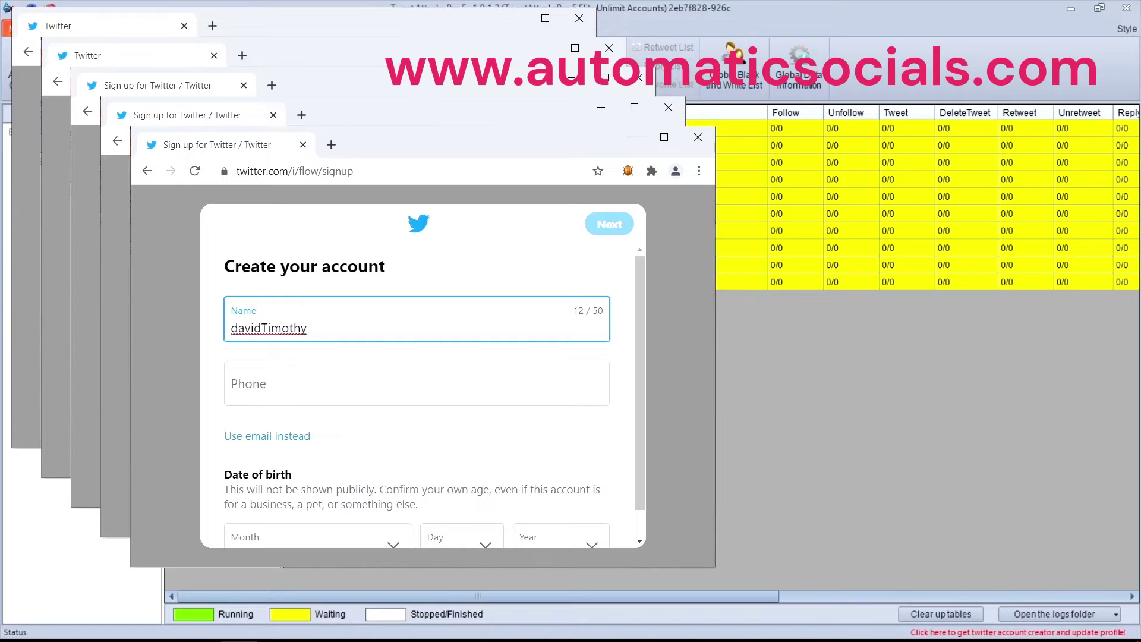
Step: Enter the account's display name, a Russian phone number and the received SMS verification code
{"action": "left_click", "coordinate": [416, 383]}
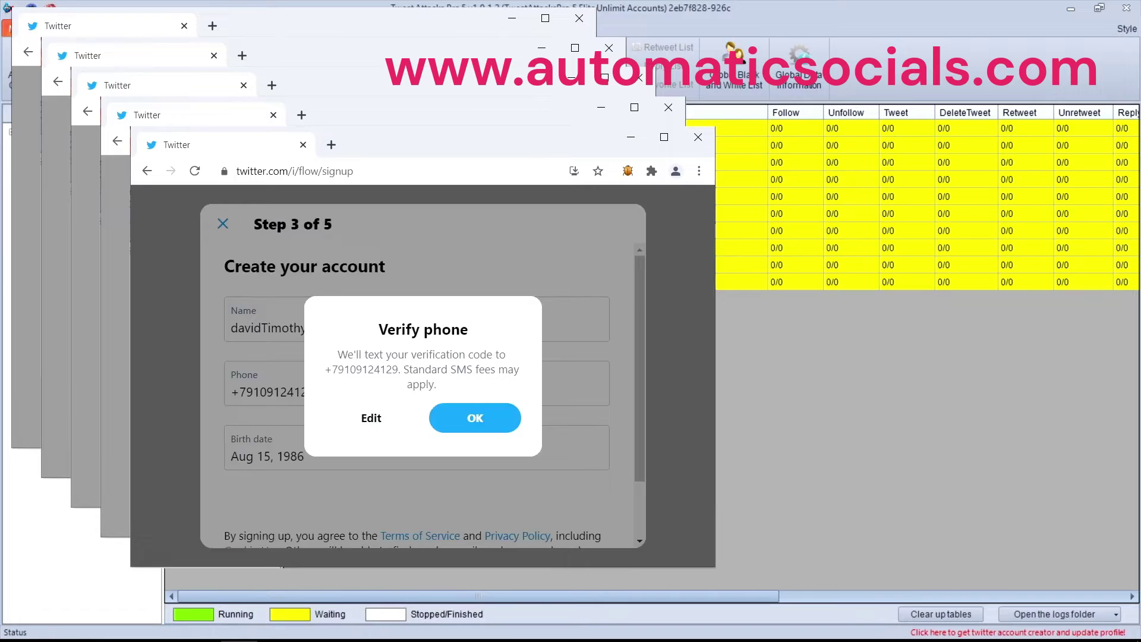
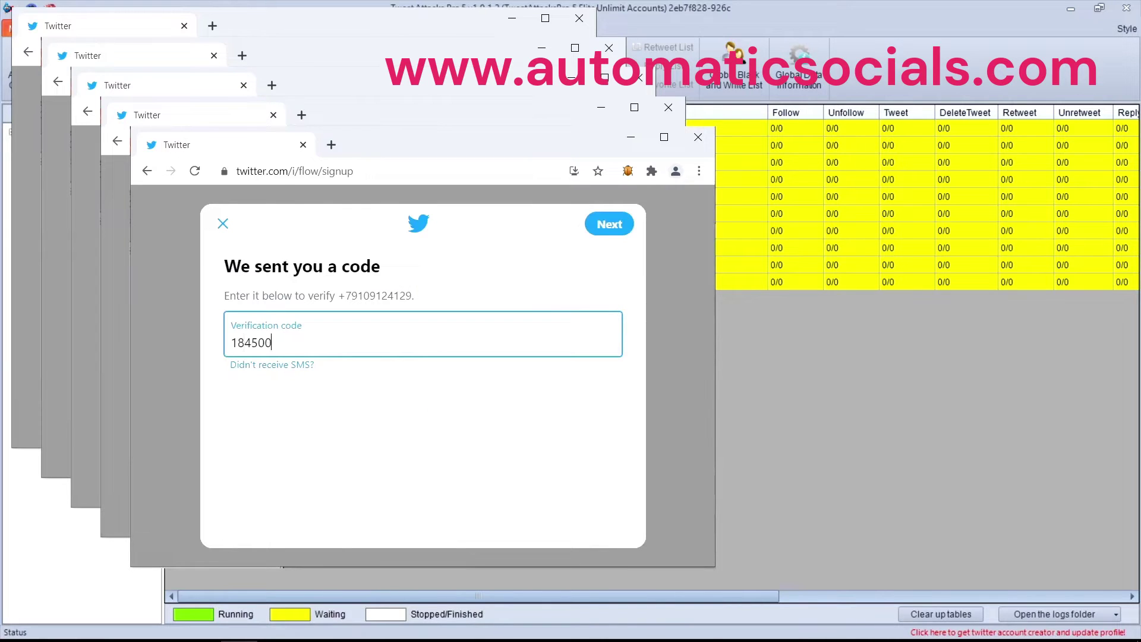